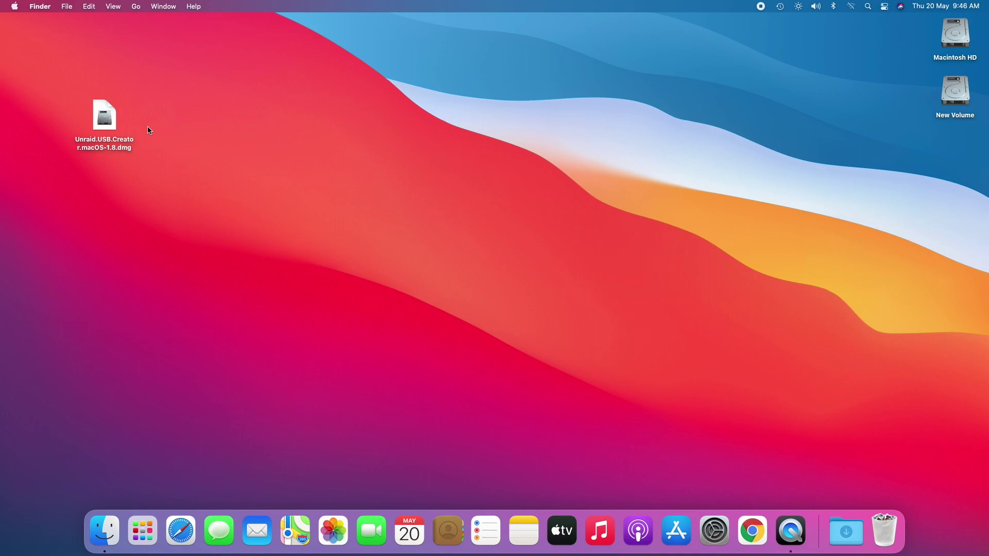
- Copy Unraid USB Creator from the disk image into the Applications folder
{"action": "left_click", "coordinate": [108, 120]}
{"action": "right_click", "coordinate": [104, 116]}
{"action": "left_click", "coordinate": [167, 109]}
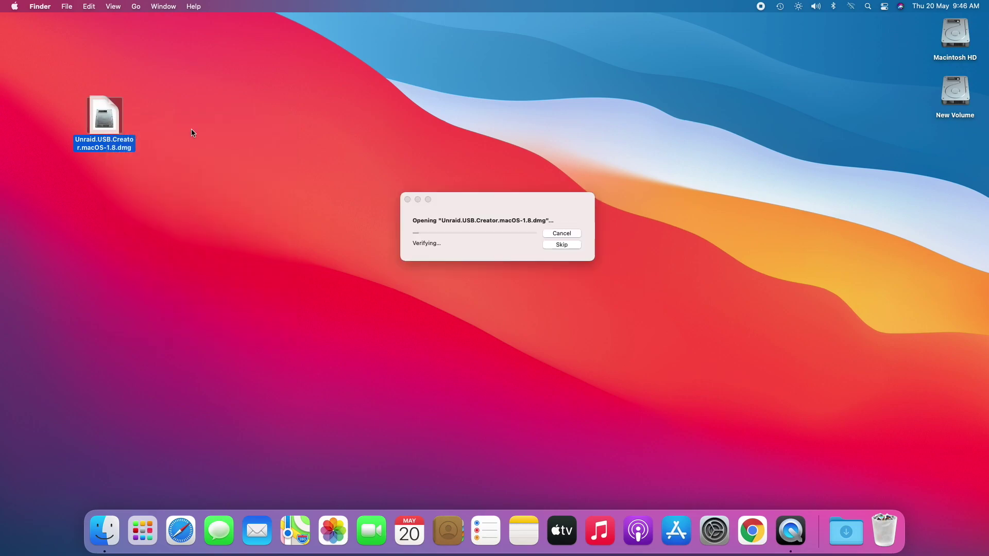
{"action": "left_click_drag", "start_coordinate": [117, 176], "coordinate": [233, 178]}
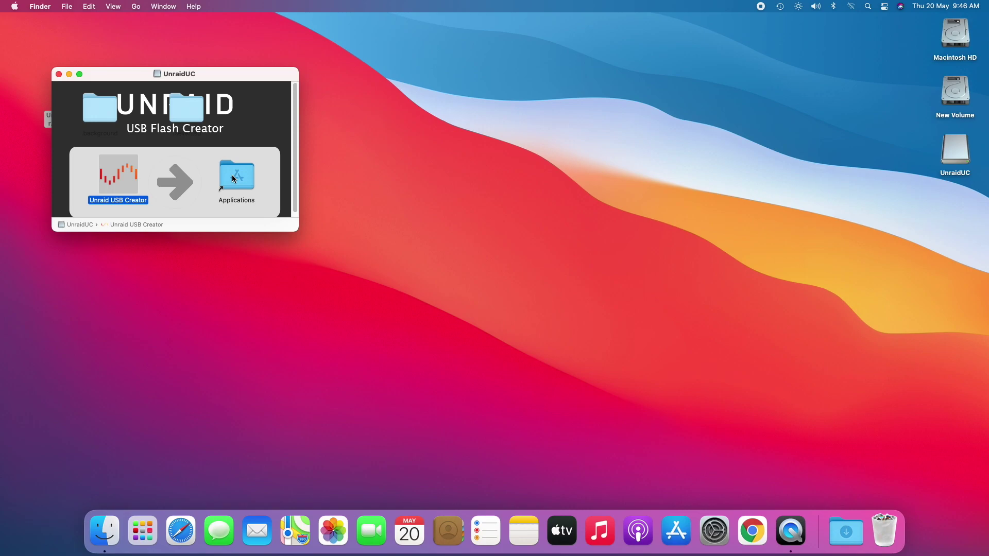
{"action": "left_click", "coordinate": [60, 74]}
- Eject the UnraidUC disk image volume
{"action": "right_click", "coordinate": [947, 147]}
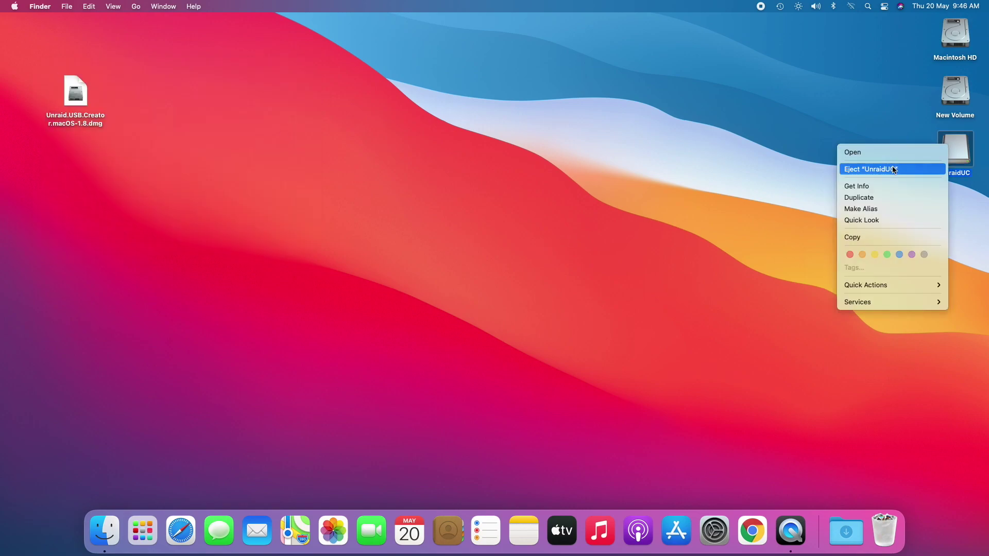
{"action": "left_click", "coordinate": [893, 169]}
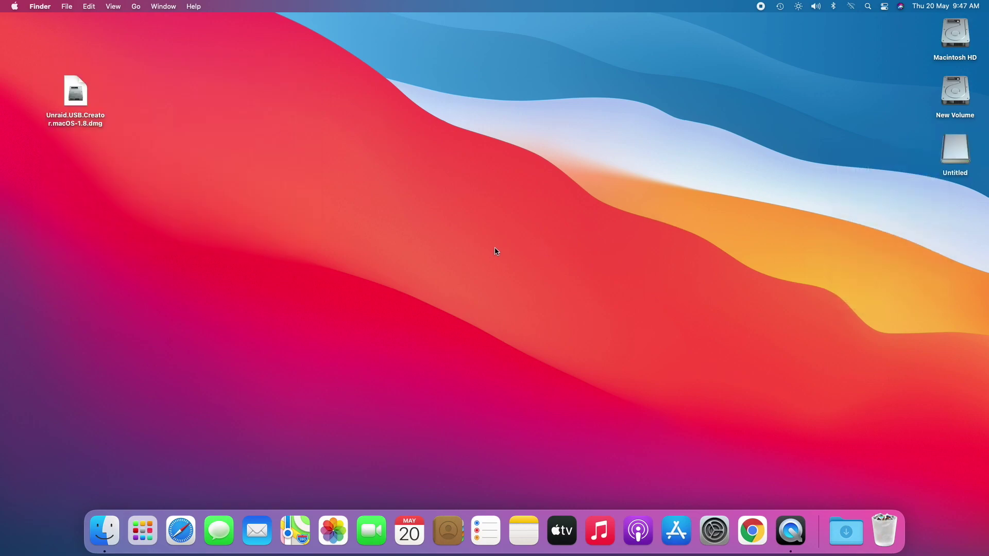
- Launch Unraid USB Creator from Launchpad and authorise it with the admin password
{"action": "left_click", "coordinate": [147, 523]}
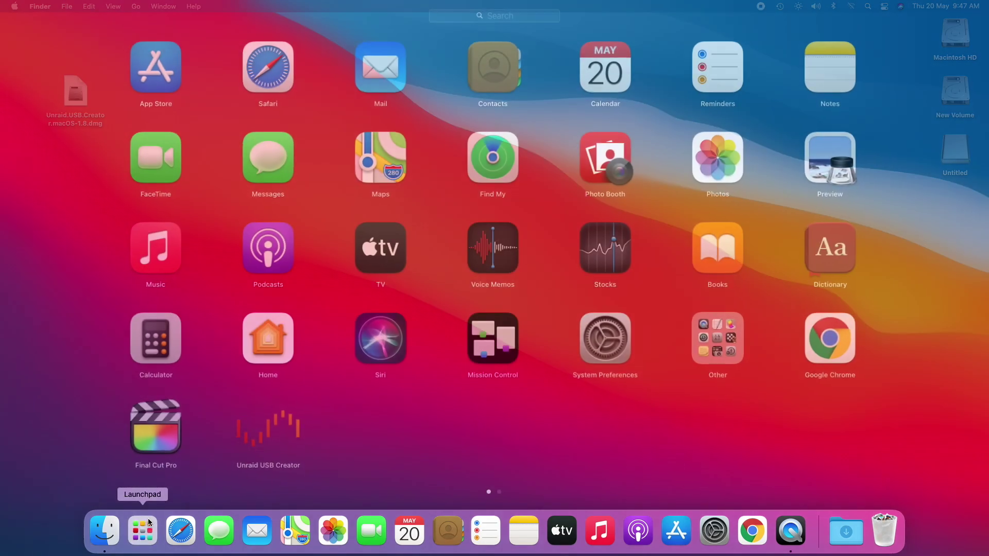
{"action": "left_click", "coordinate": [261, 432]}
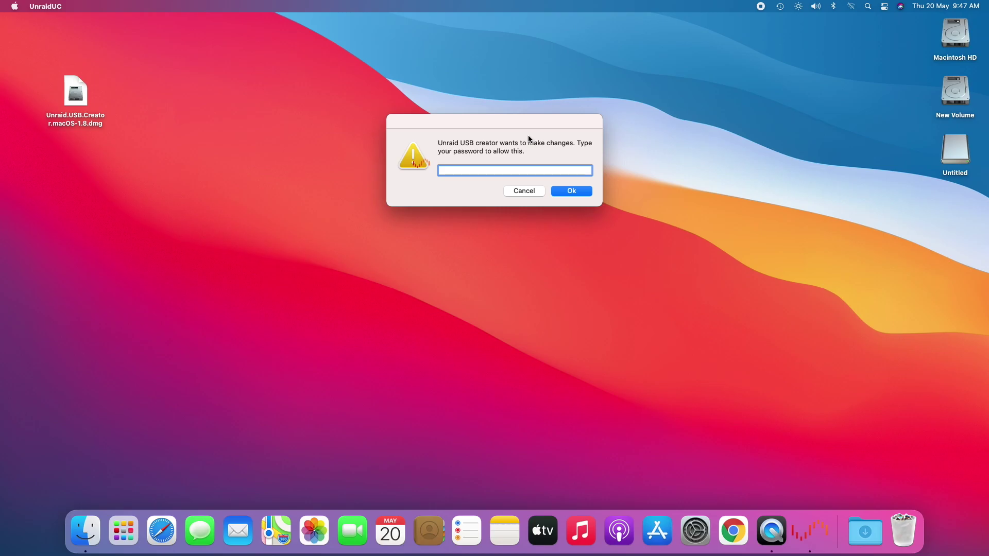
{"action": "type", "text": "****"}
{"action": "key", "text": "Return"}
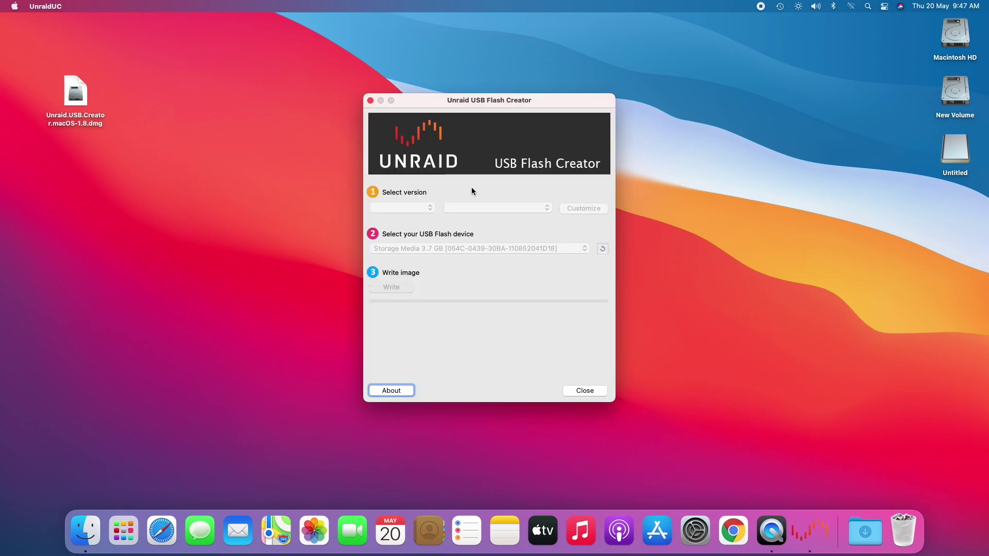
- Choose Stable Unraid 6.9.2, allow UEFI boot under Customize, and keep DHCP networking
{"action": "left_click", "coordinate": [404, 207]}
{"action": "left_click", "coordinate": [507, 207]}
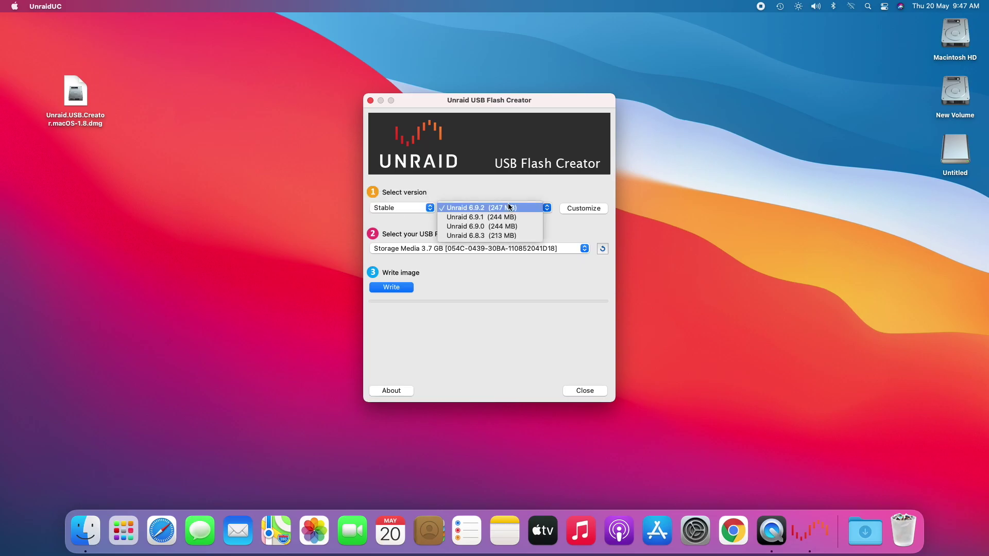
{"action": "left_click", "coordinate": [518, 207]}
{"action": "left_click", "coordinate": [602, 208]}
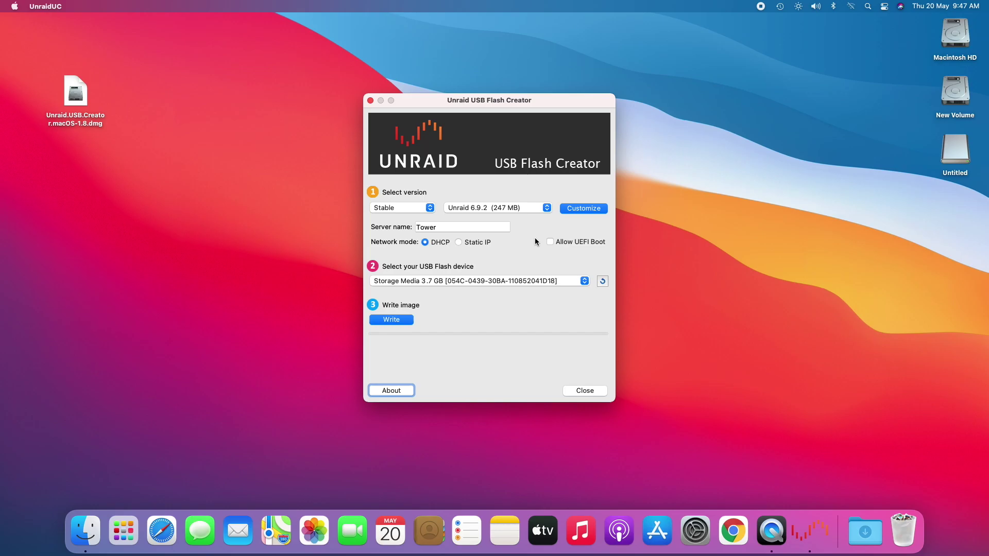
{"action": "left_click", "coordinate": [550, 242]}
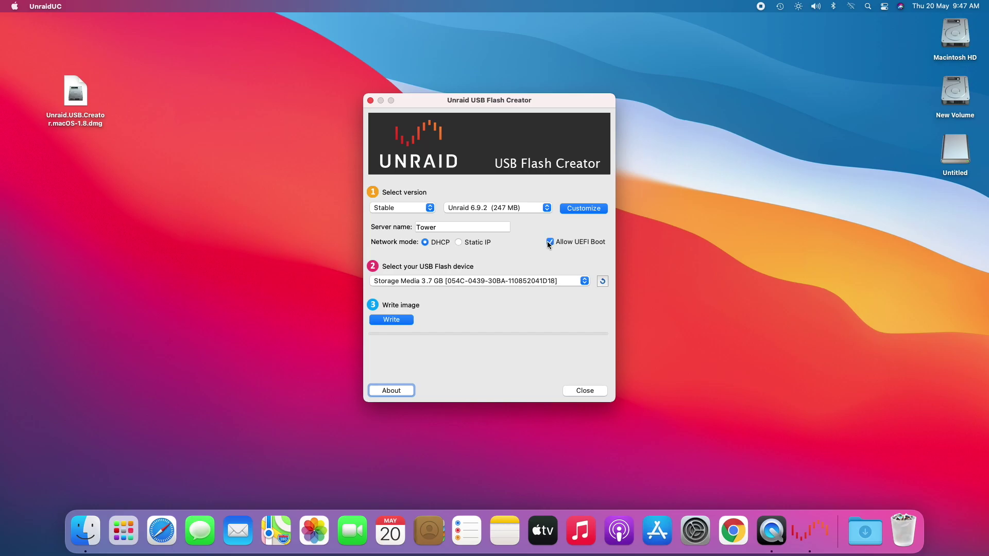
{"action": "left_click", "coordinate": [458, 241]}
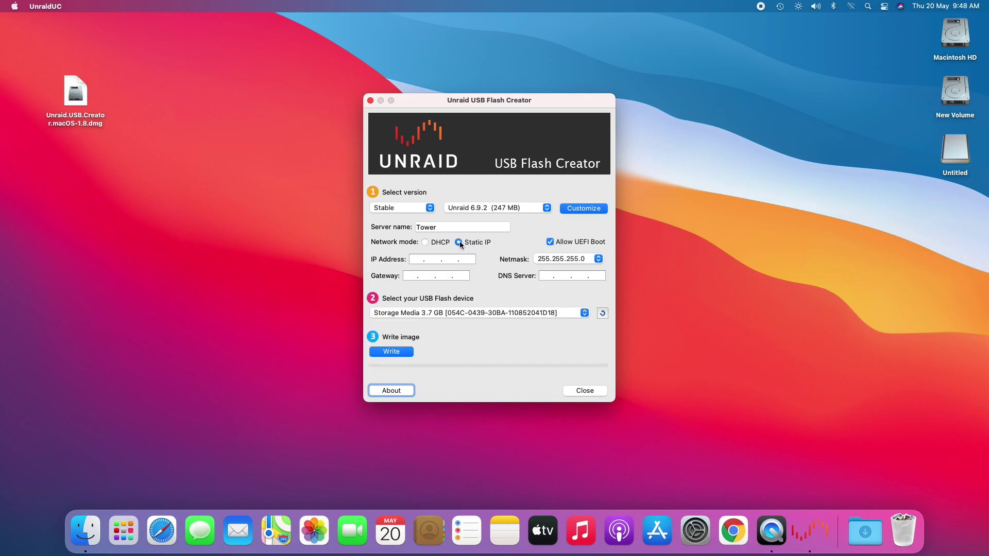
{"action": "left_click", "coordinate": [424, 242]}
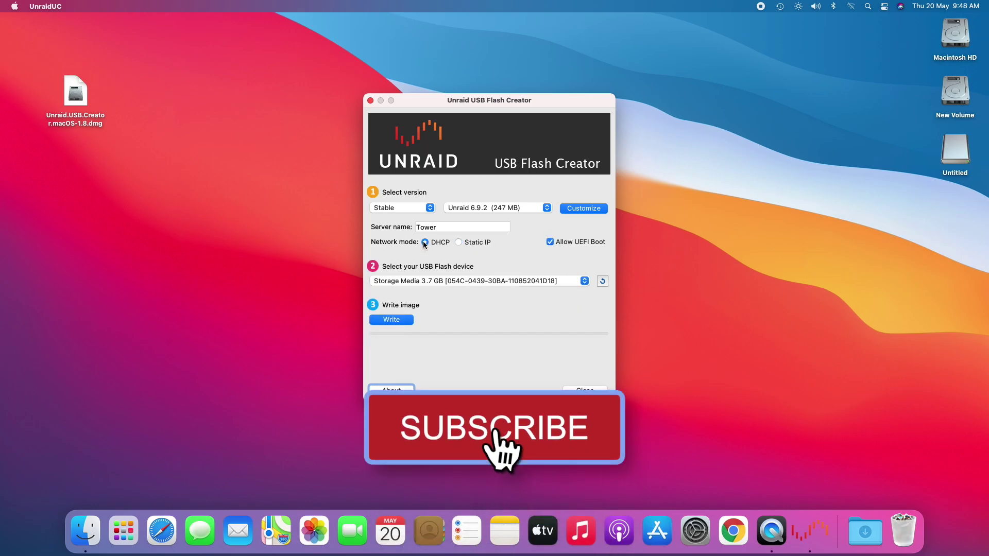
- Target the 3.7 GB Storage Media flash drive
{"action": "left_click", "coordinate": [564, 280]}
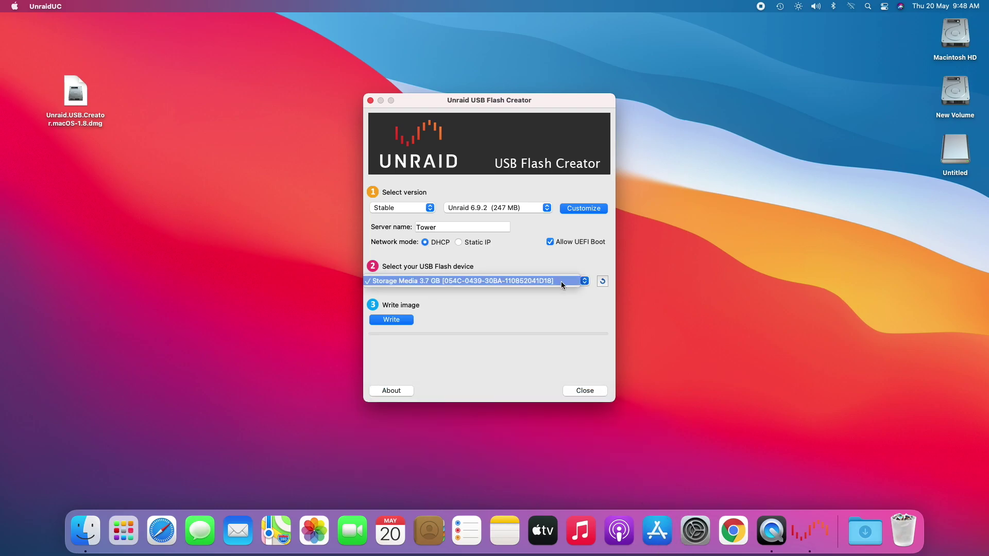
{"action": "left_click", "coordinate": [561, 282]}
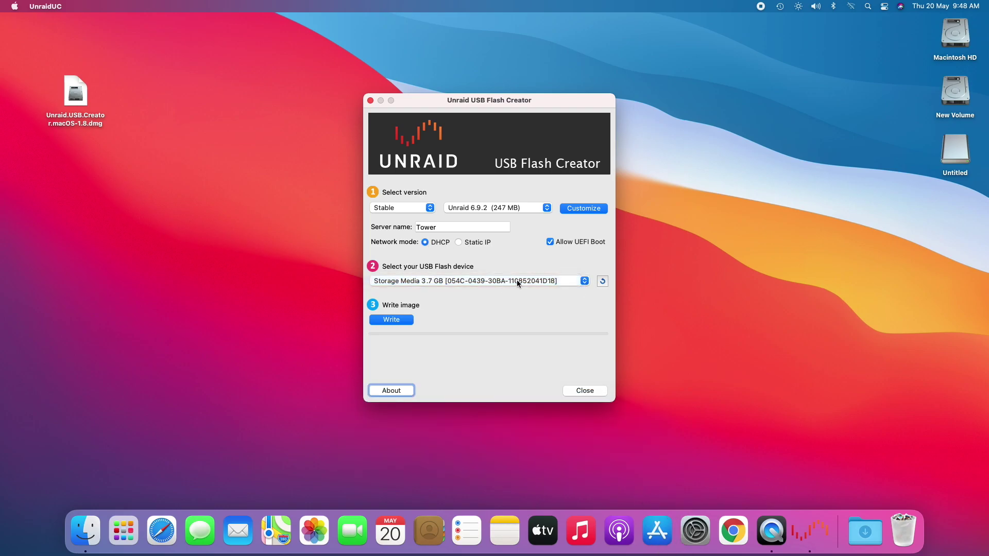
- Erase the 3.7 GB drive and write the Unraid image to it
{"action": "left_click", "coordinate": [405, 321]}
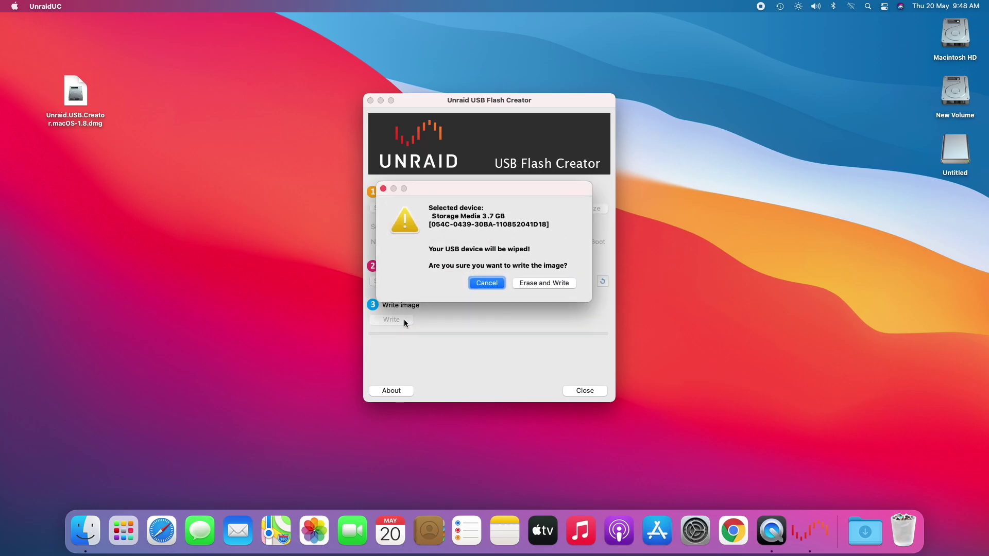
{"action": "left_click", "coordinate": [545, 283]}
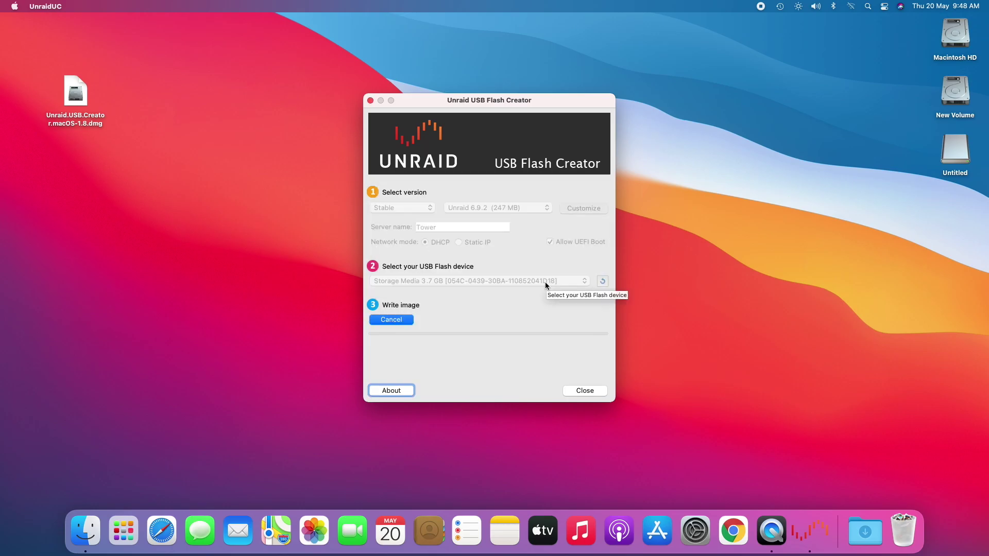